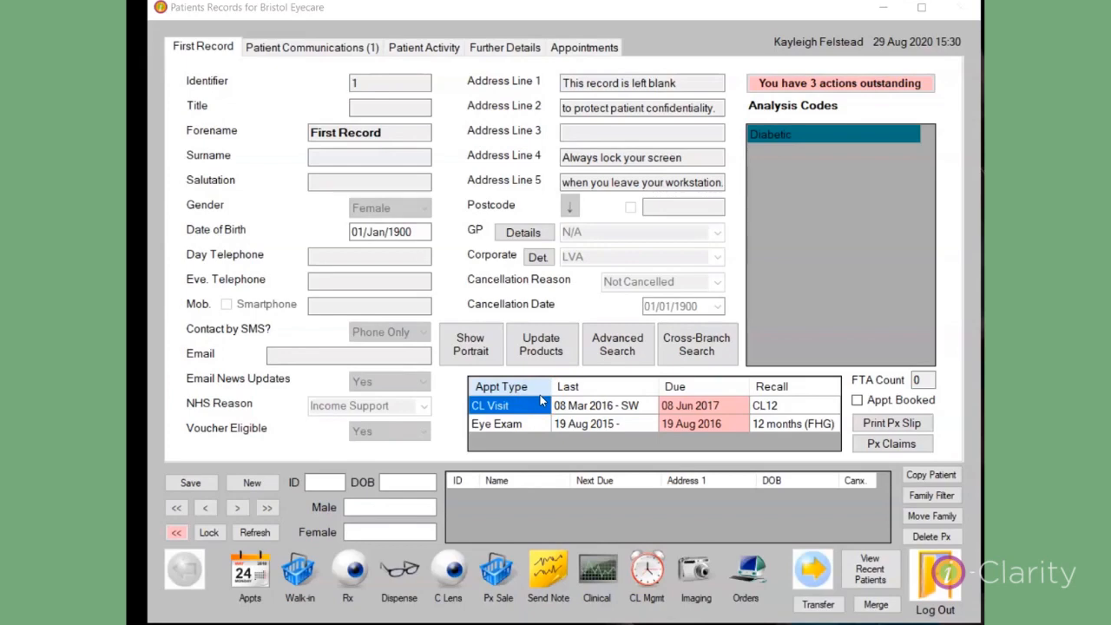
Open the Adjustment Reasons list in the Maintenance module.
click(812, 568)
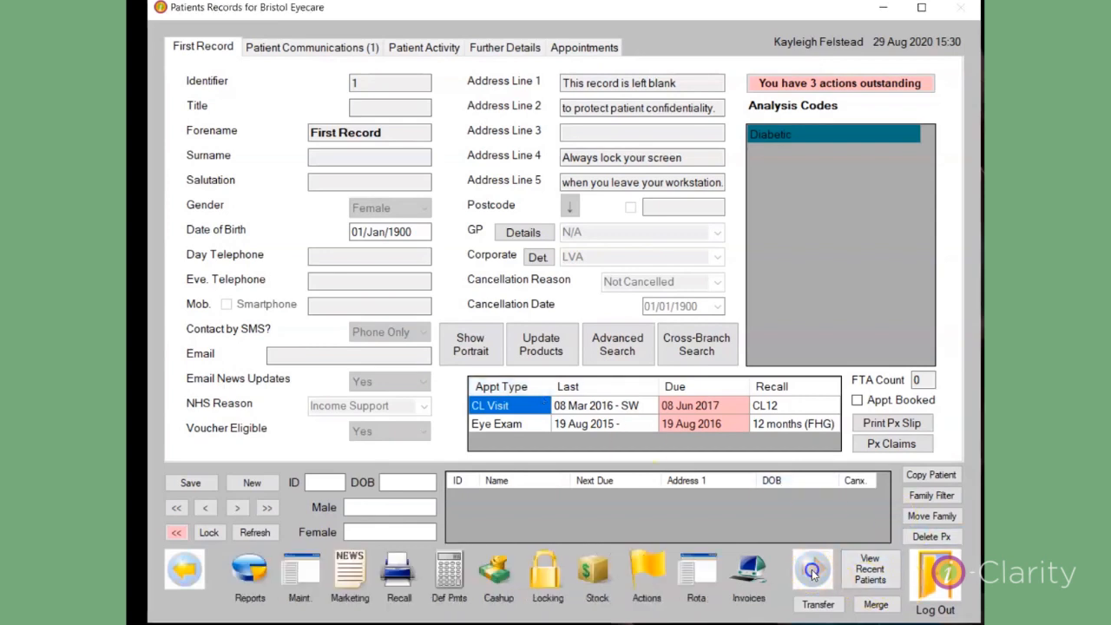
click(300, 573)
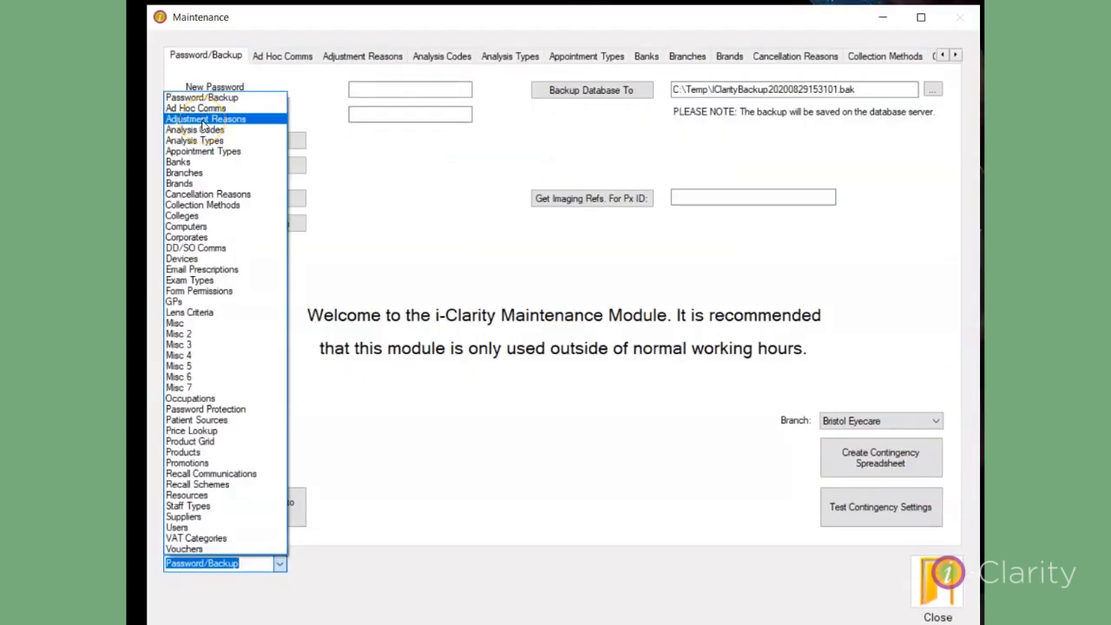
click(205, 119)
Add an adjustment reason named Frame Front with amount 0 and end-date year 2090, for all branches and type Frame.
click(282, 492)
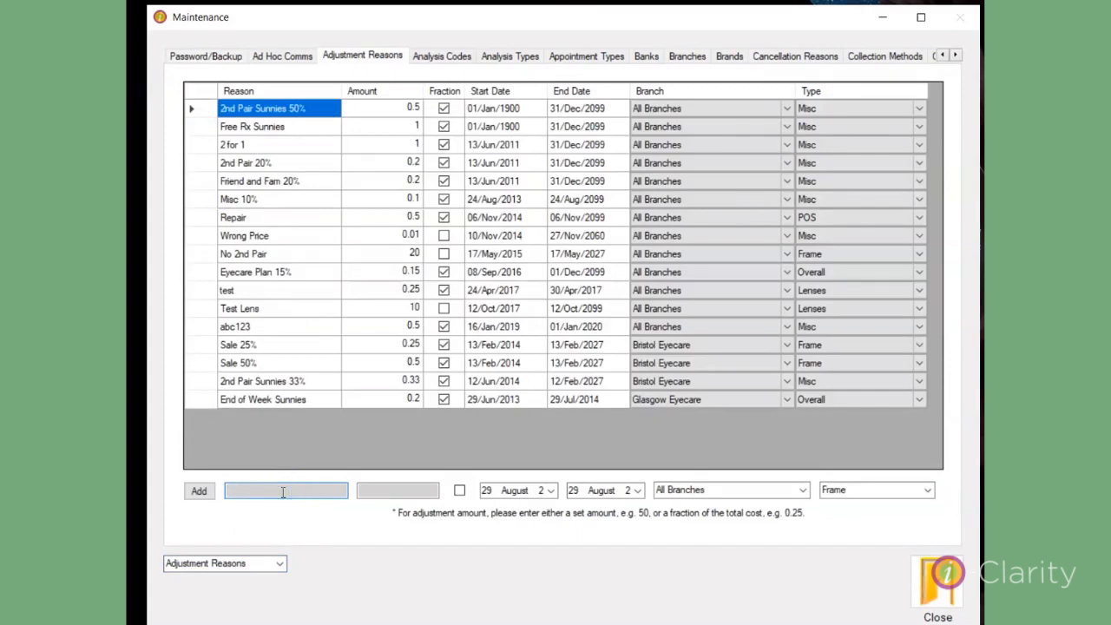
text(Frame Front)
key(Tab)
text(0)
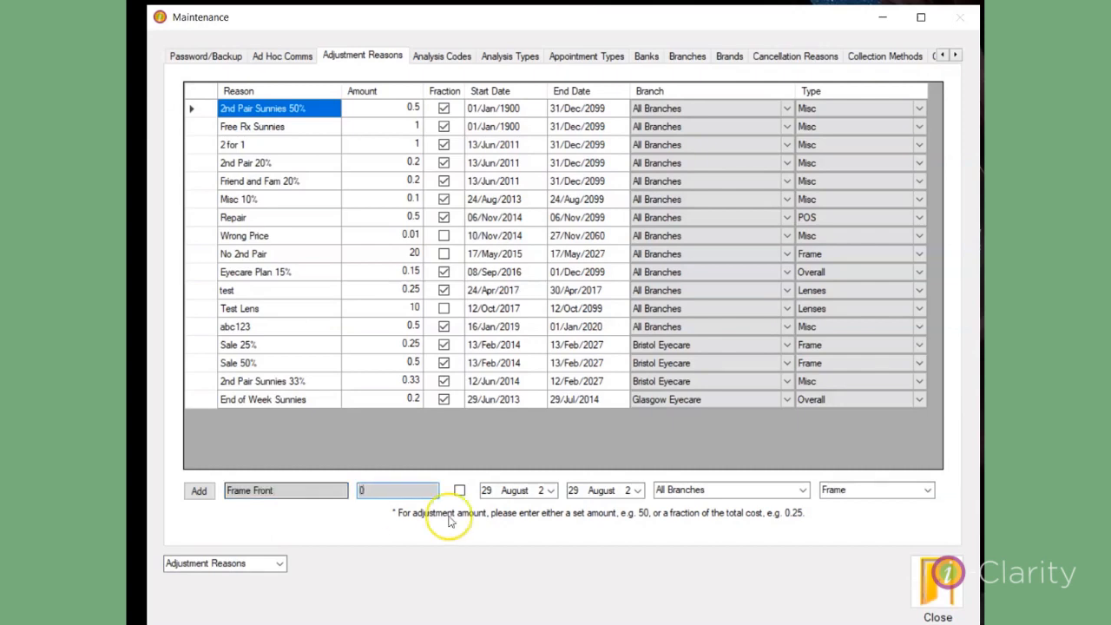
click(627, 491)
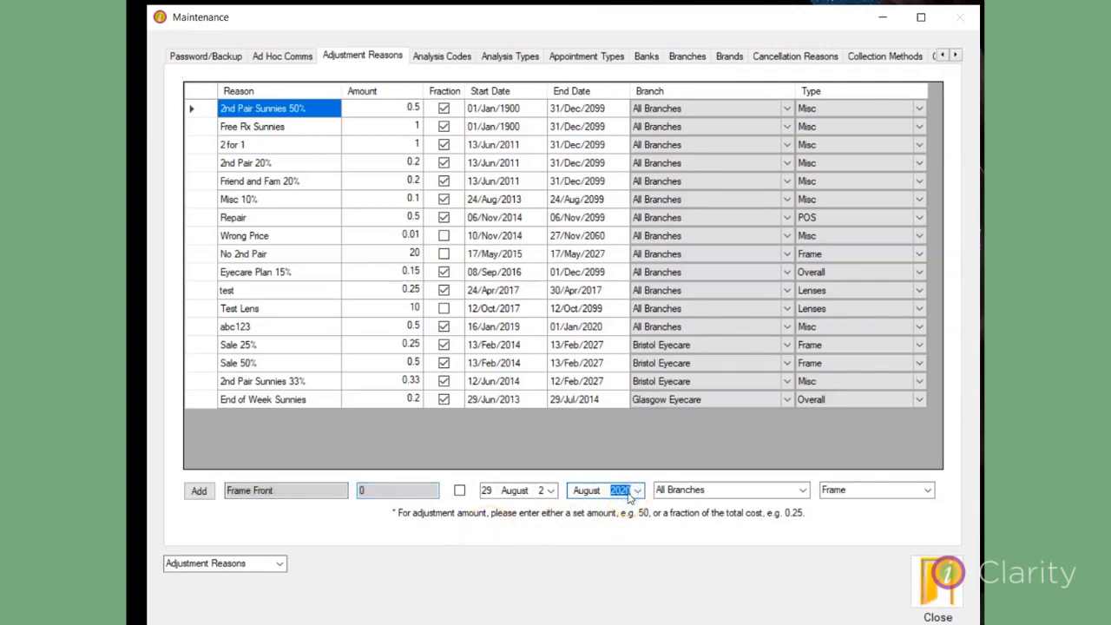
text(2090)
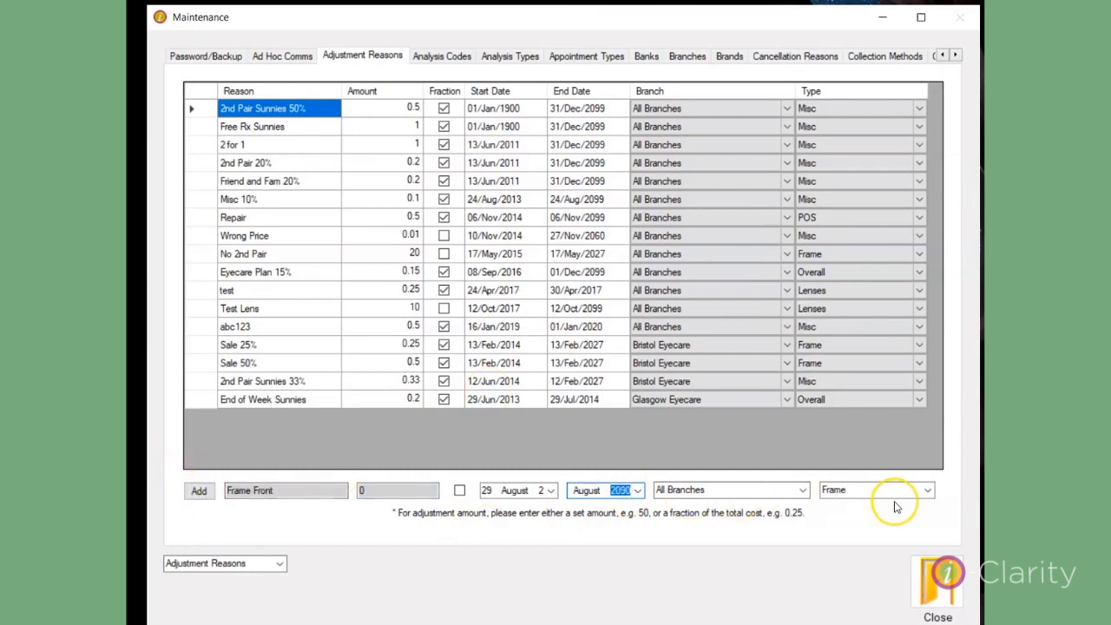
click(199, 490)
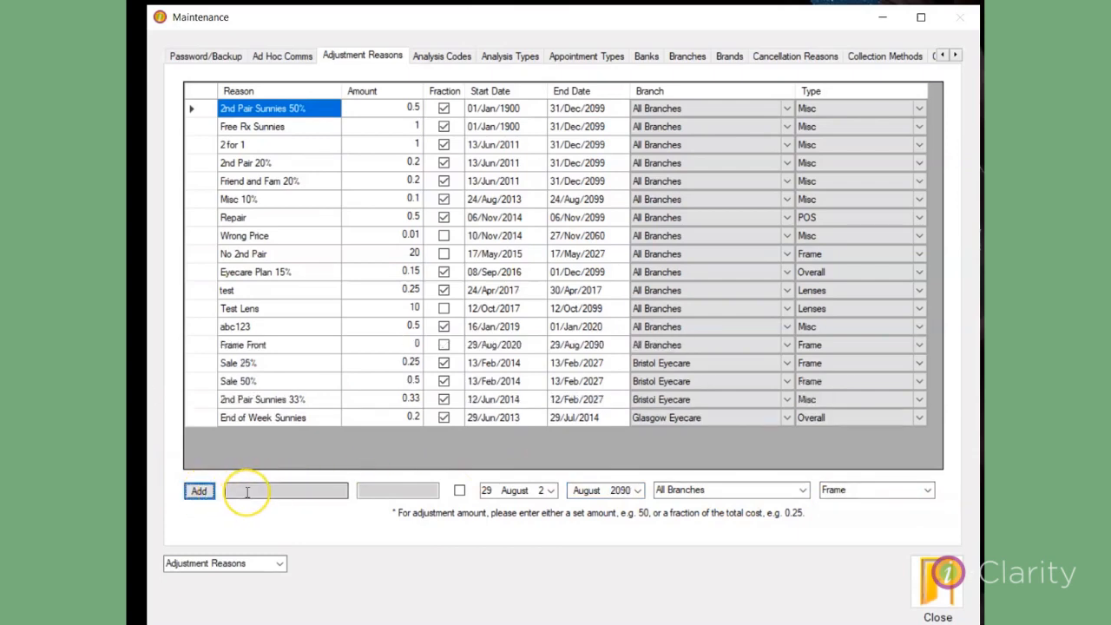
click(248, 491)
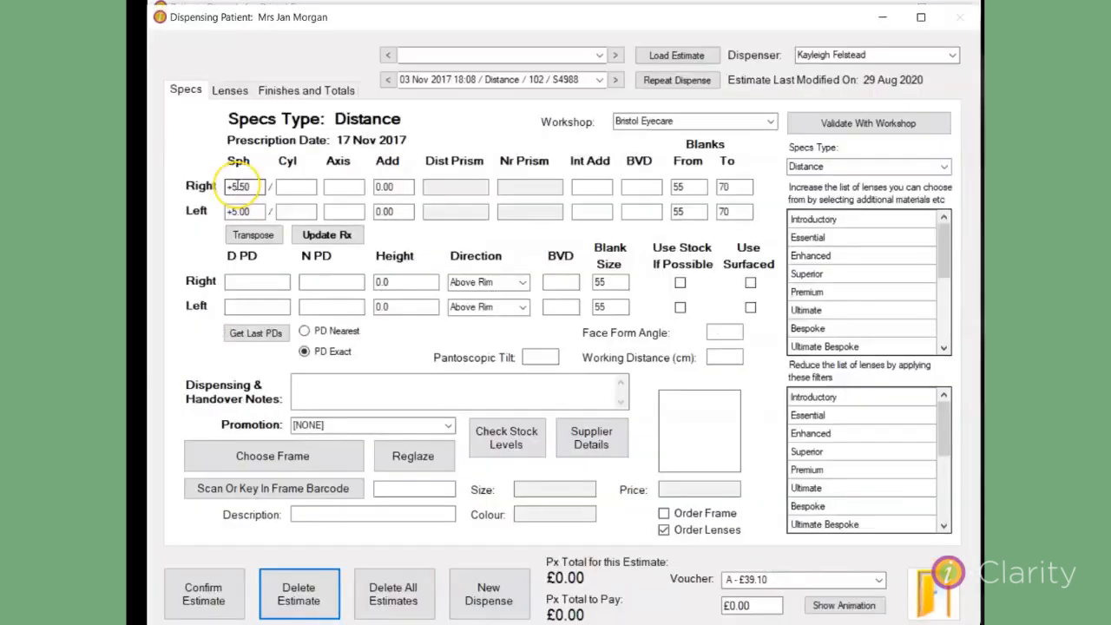
click(236, 185)
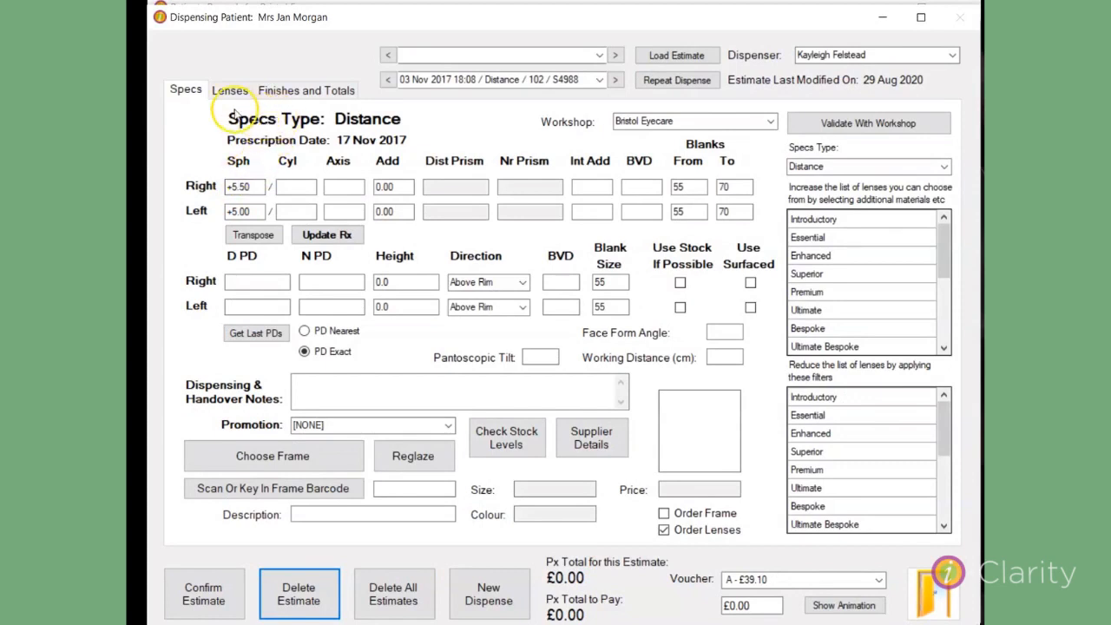
click(191, 116)
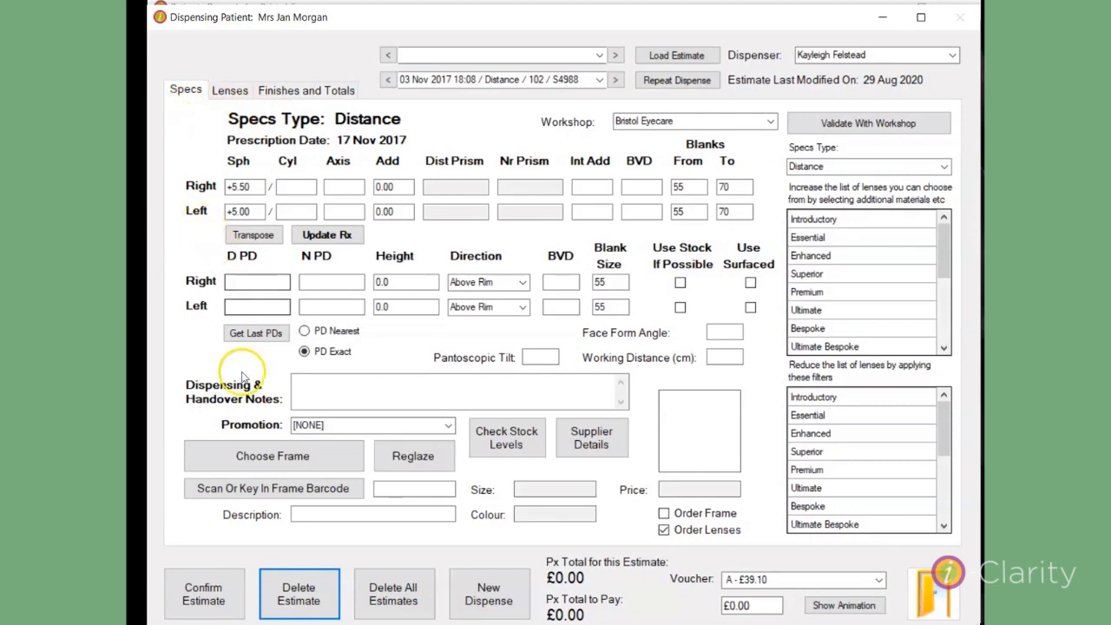
Choose the Bow :: DUN01 frame in size 43-16 and colour C2 Burgundy for the dispense.
click(249, 467)
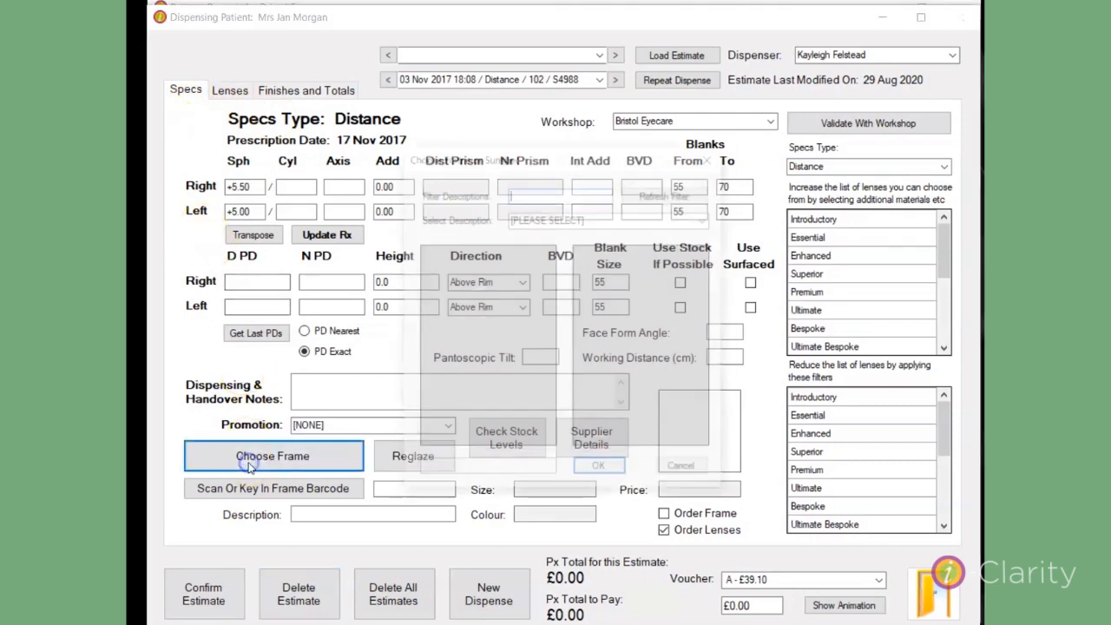
text(bow)
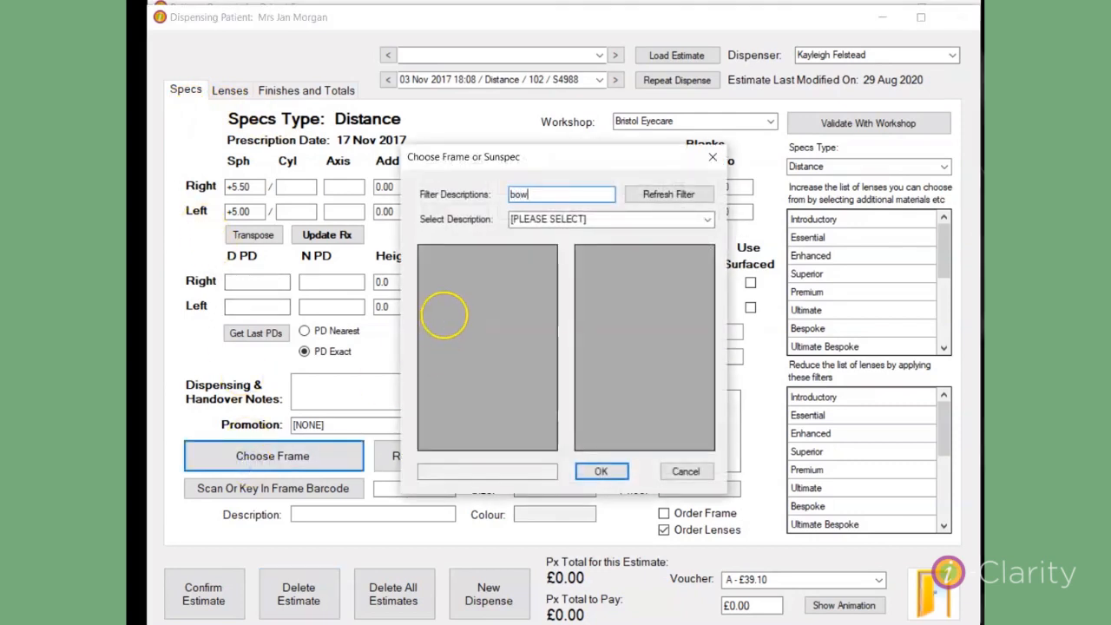
click(683, 194)
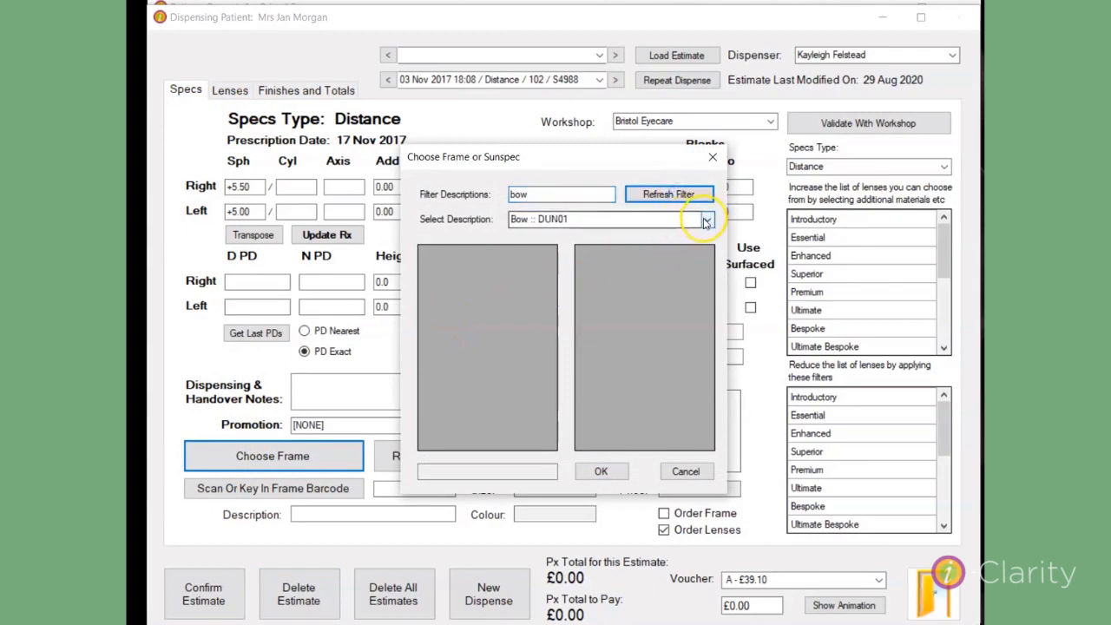
click(706, 219)
click(602, 235)
click(511, 254)
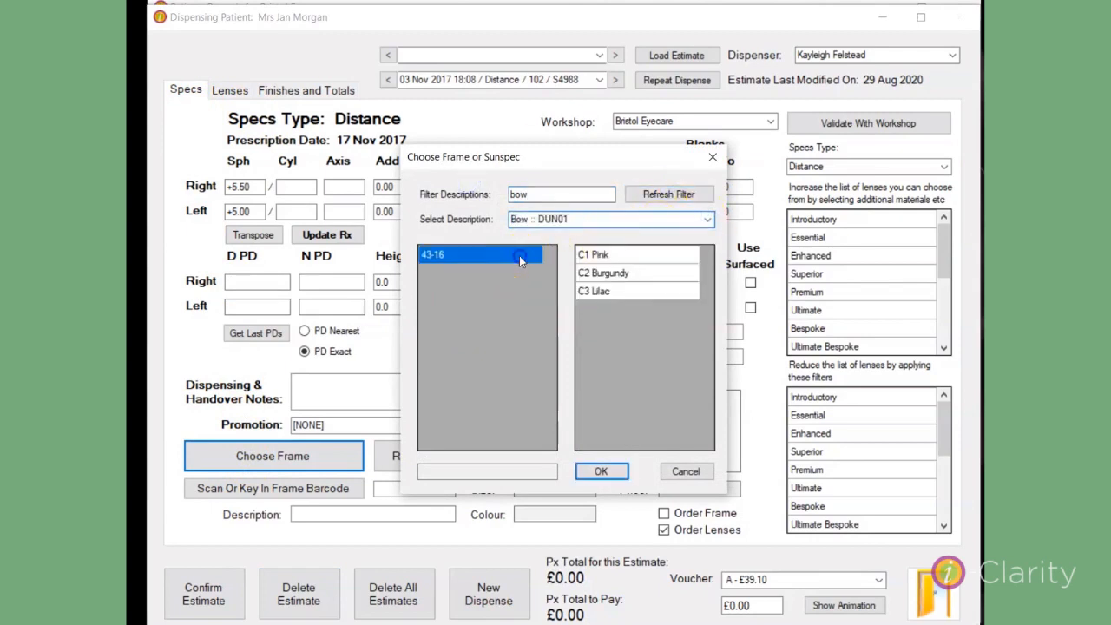
click(612, 272)
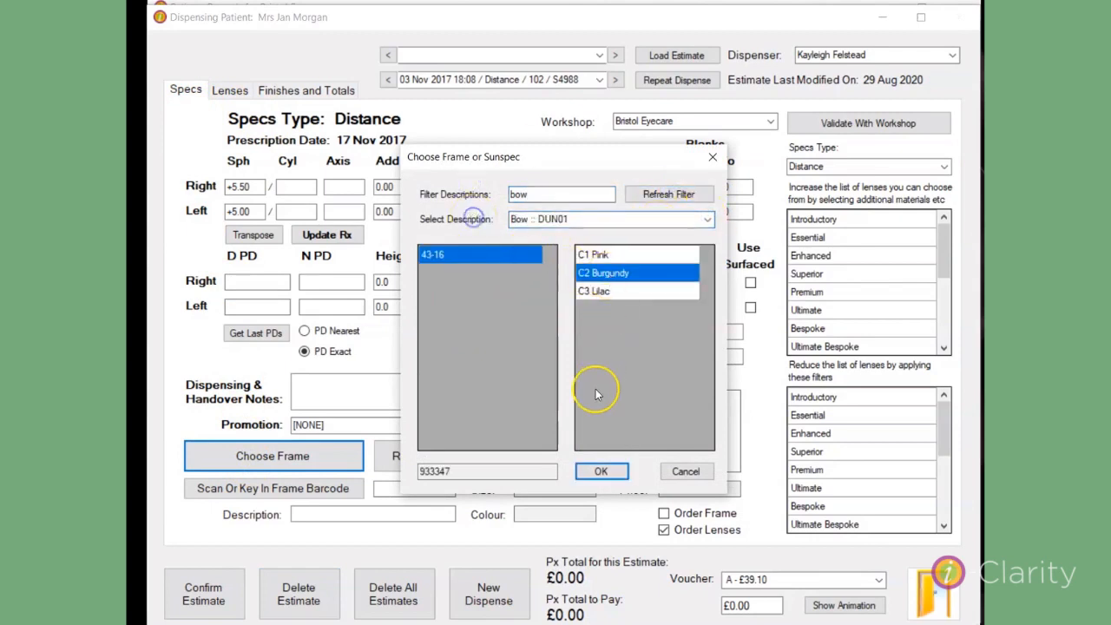
click(597, 471)
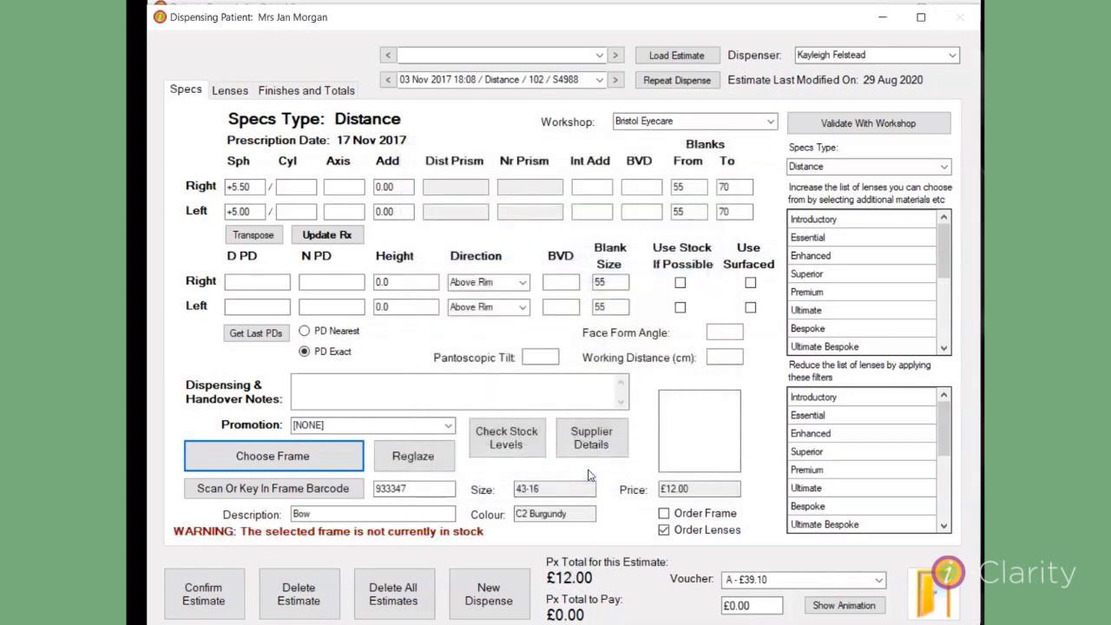
Adjust the frame's total sale to 5.00 with the Frame Front reason and confirm the estimate.
click(302, 92)
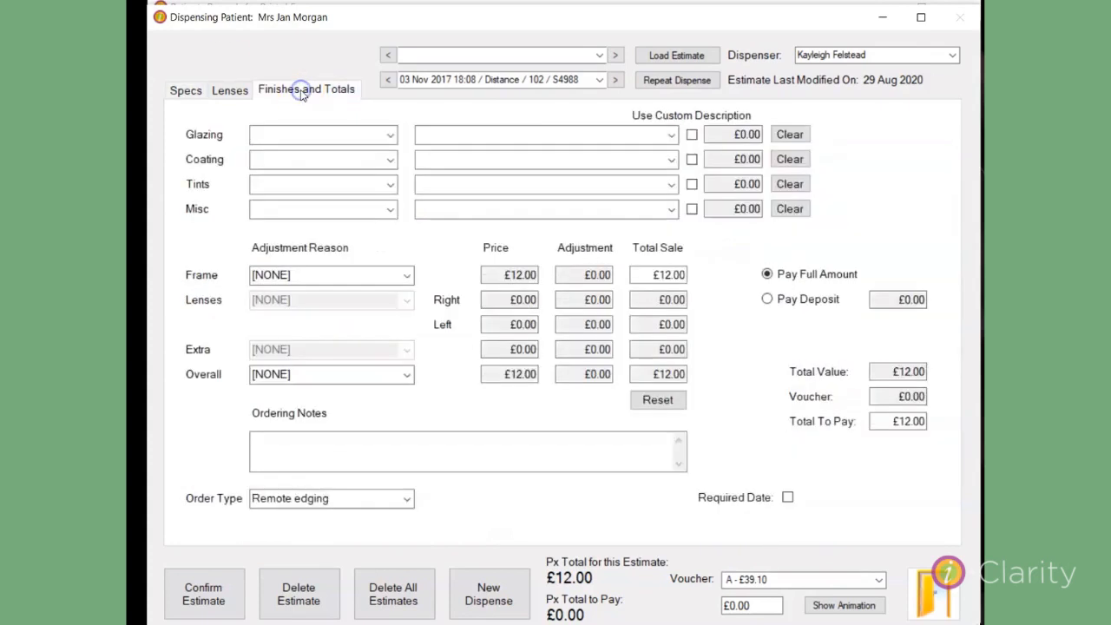
click(406, 276)
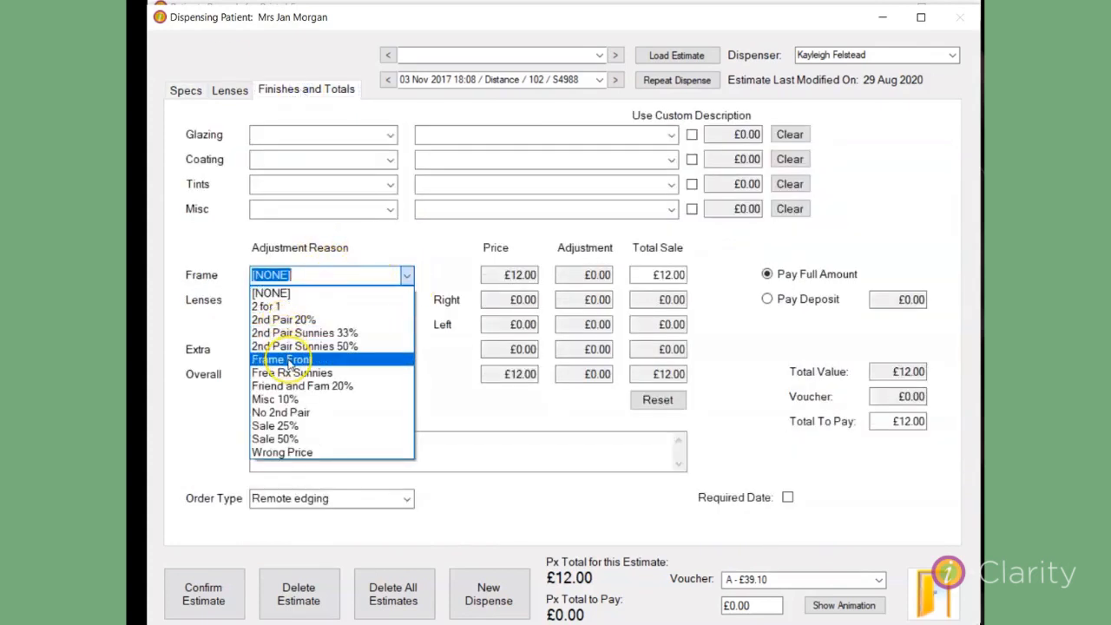
click(288, 360)
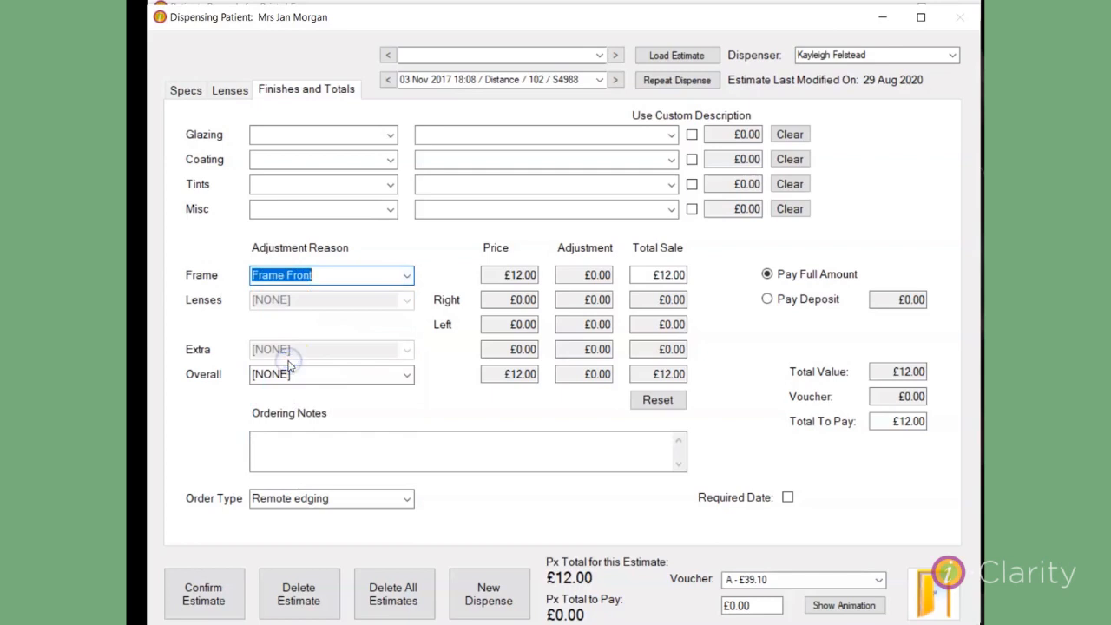
click(645, 275)
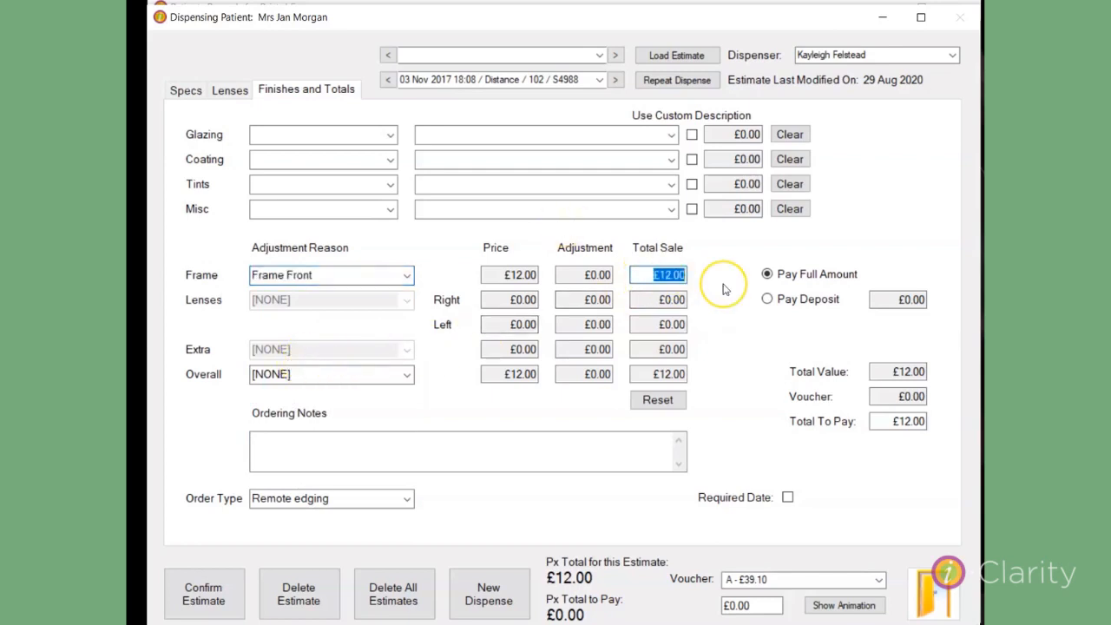
text(5.00)
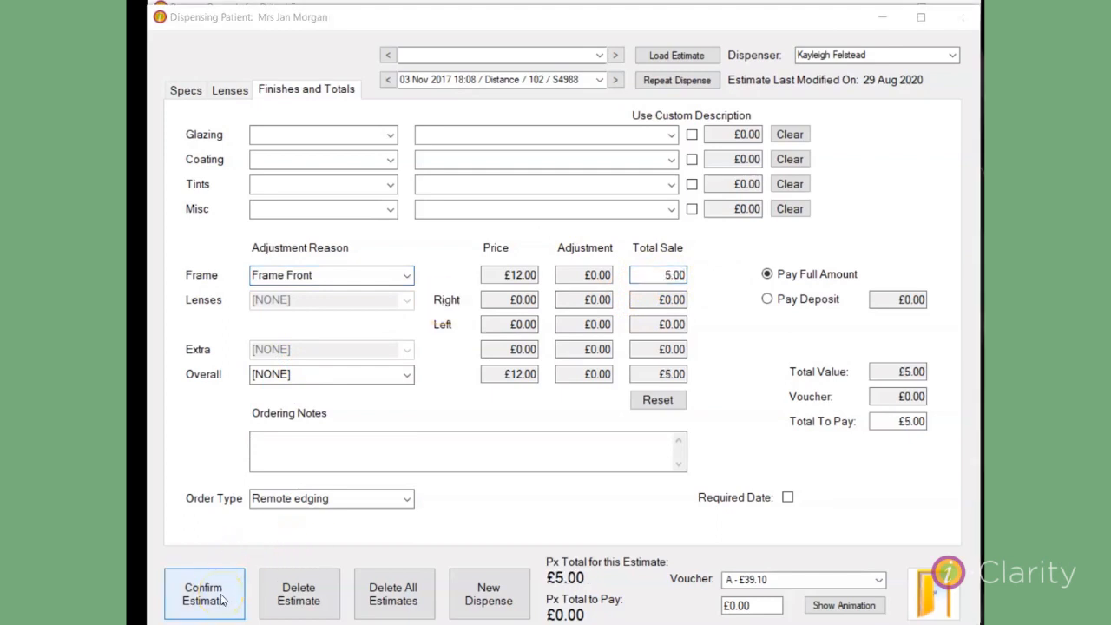
click(184, 614)
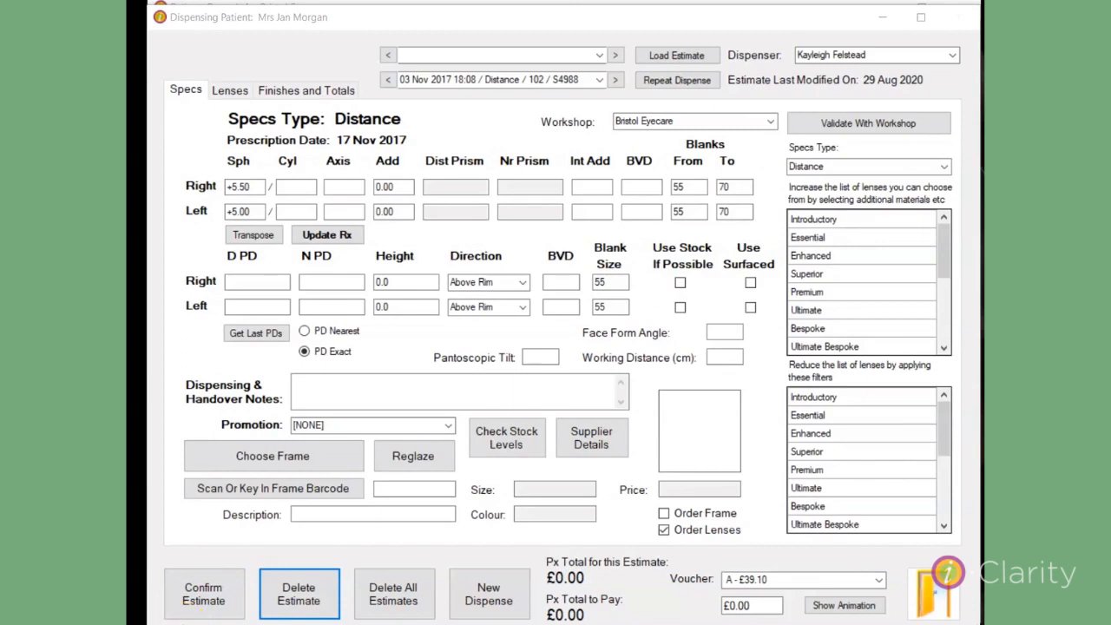
Choose the Arkinsaw :: DUN01 frame in size 53/17/130 and colour 1 gold for the dispense.
click(223, 458)
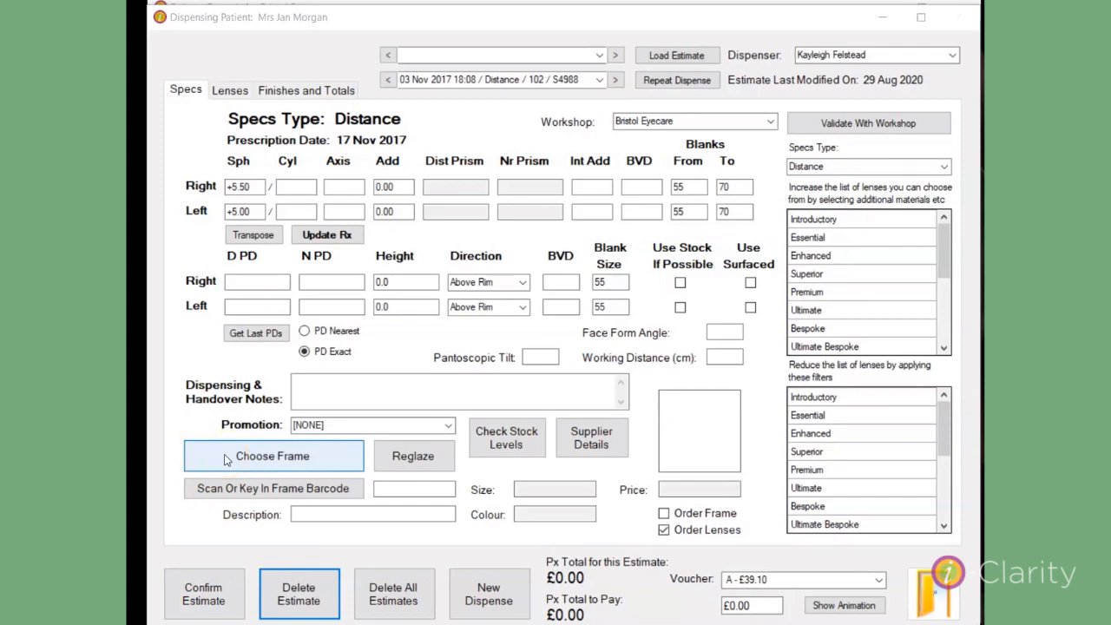
click(419, 313)
text(ark)
click(651, 194)
click(704, 219)
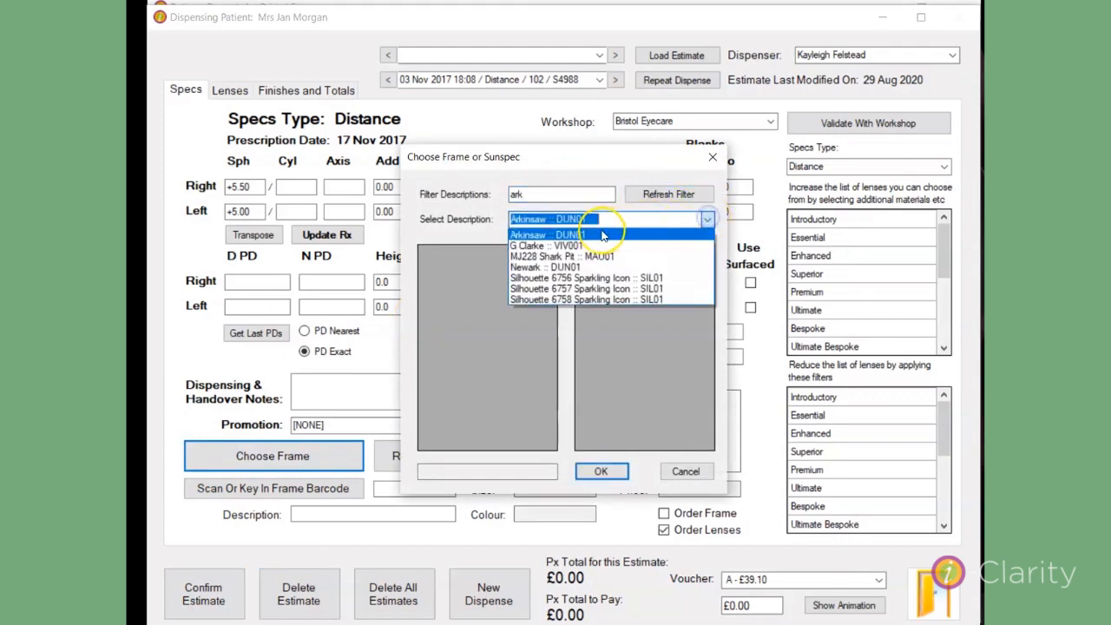
click(598, 231)
click(524, 255)
click(598, 254)
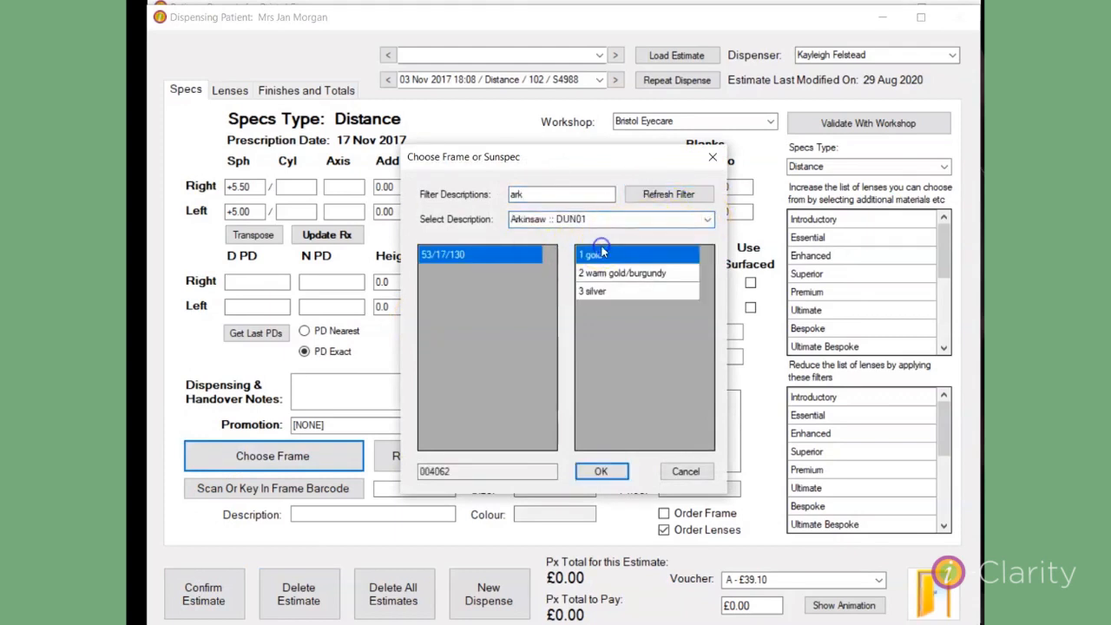
click(598, 473)
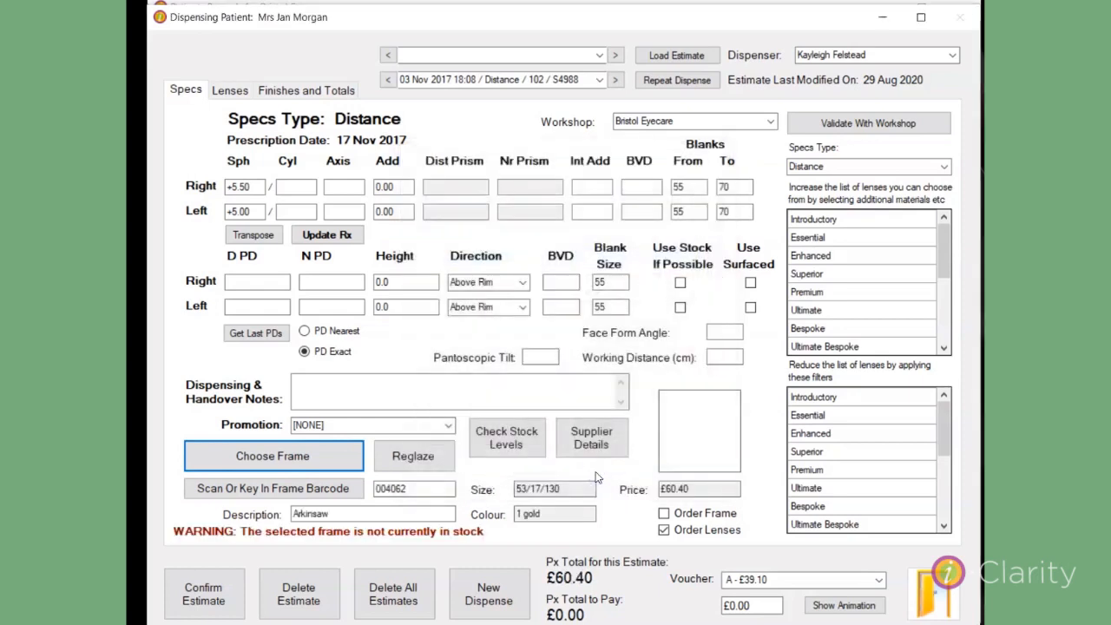
Apply the A Repair Front Only - £12.45 voucher and set the frame's adjustment reason to Frame Front.
click(879, 579)
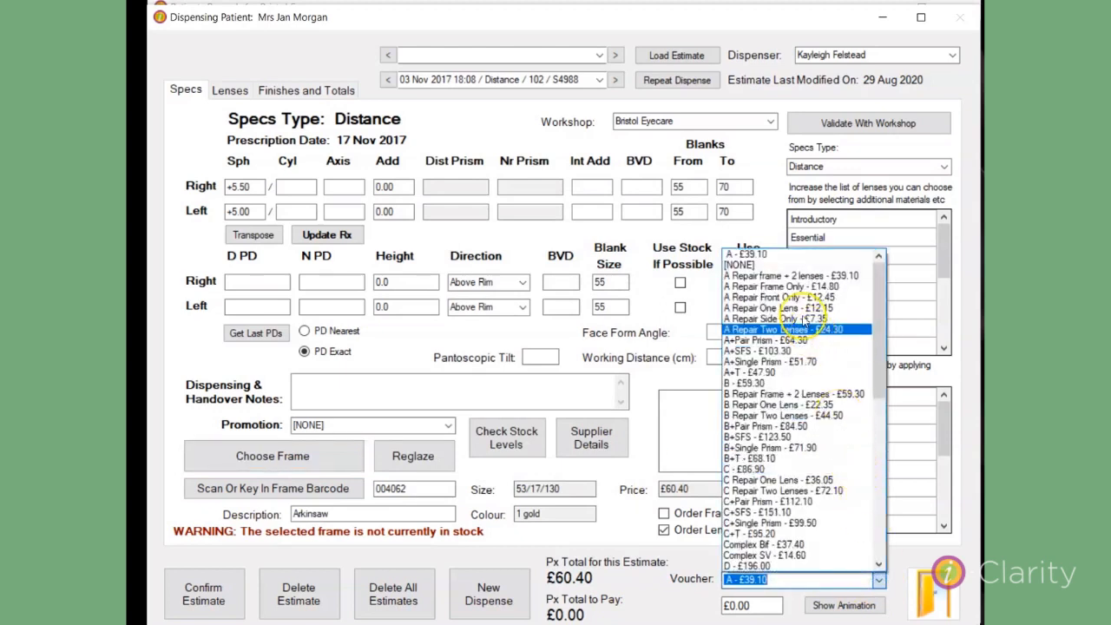
click(797, 297)
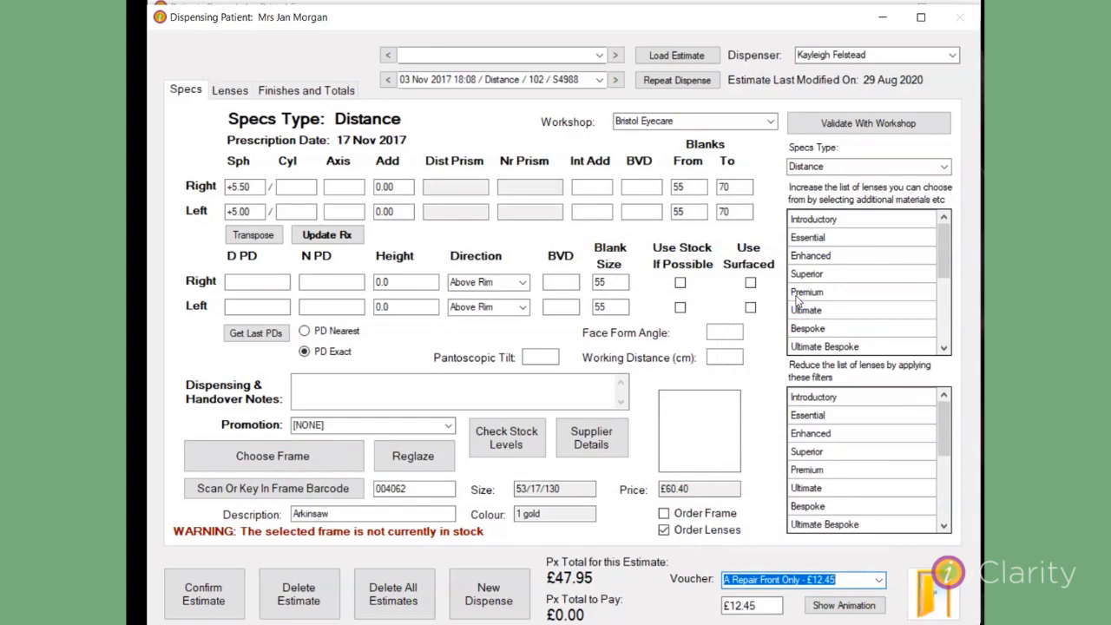
click(327, 92)
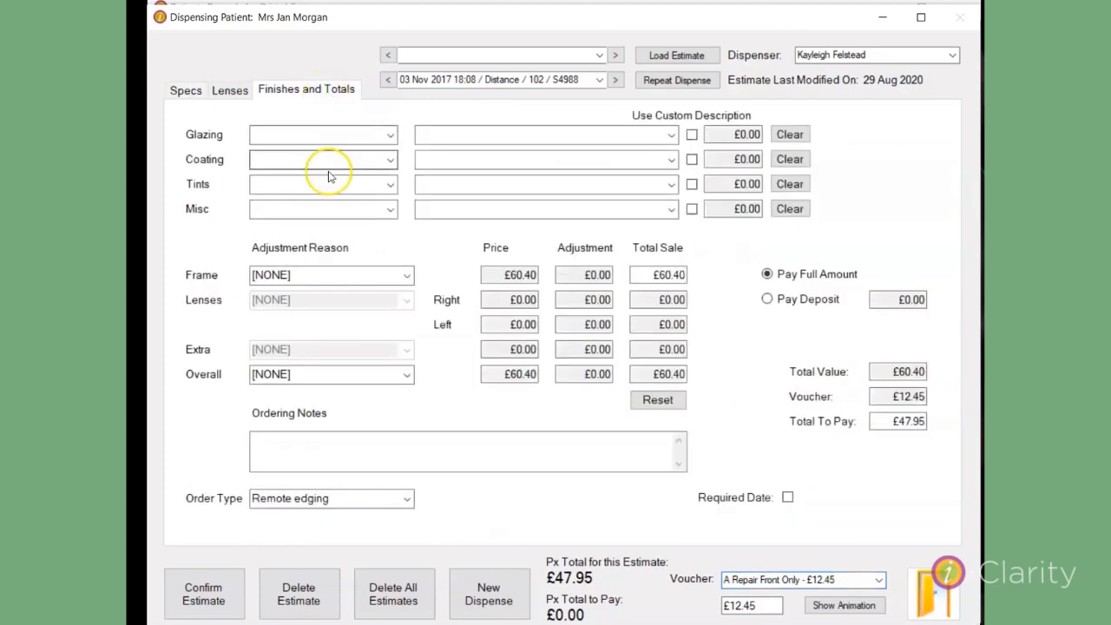
click(408, 276)
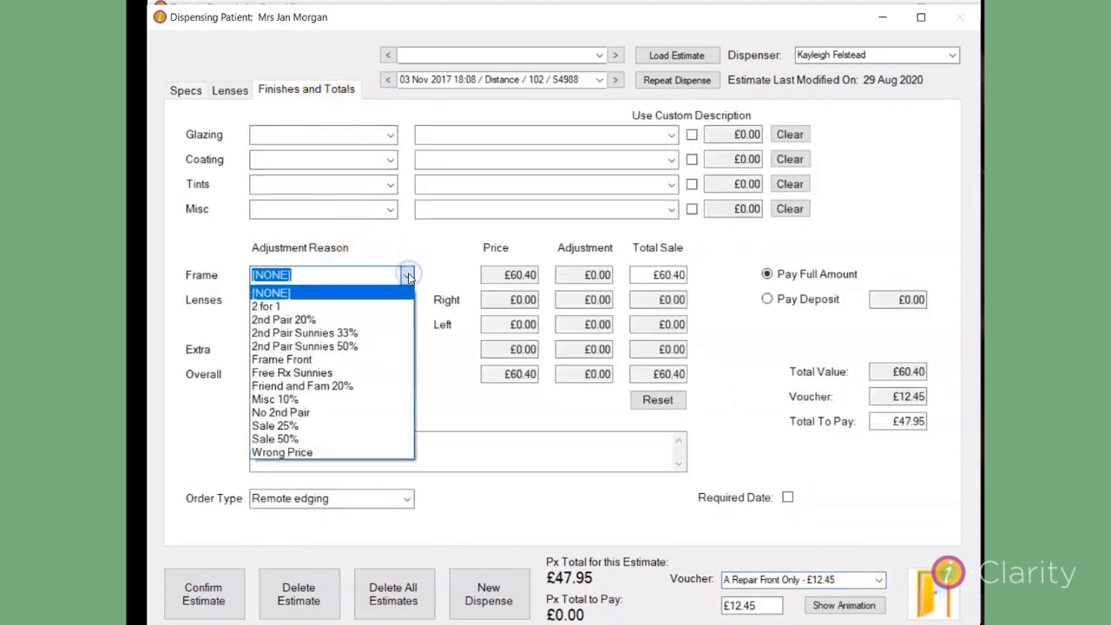
click(300, 359)
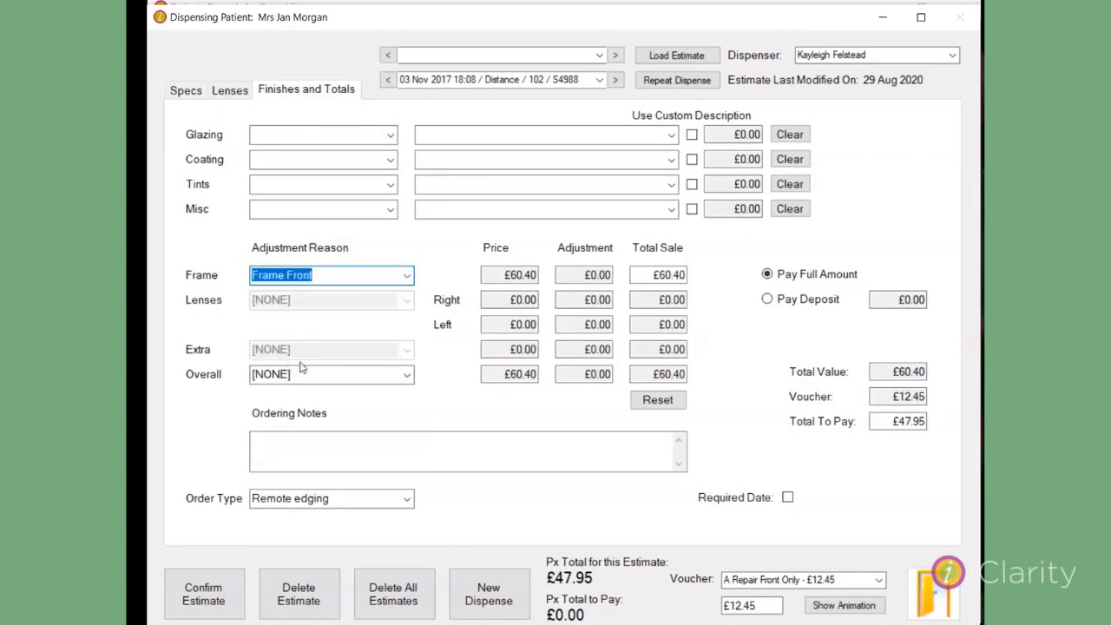
Set the frame's total sale to 20.00.
drag(647, 275, 689, 274)
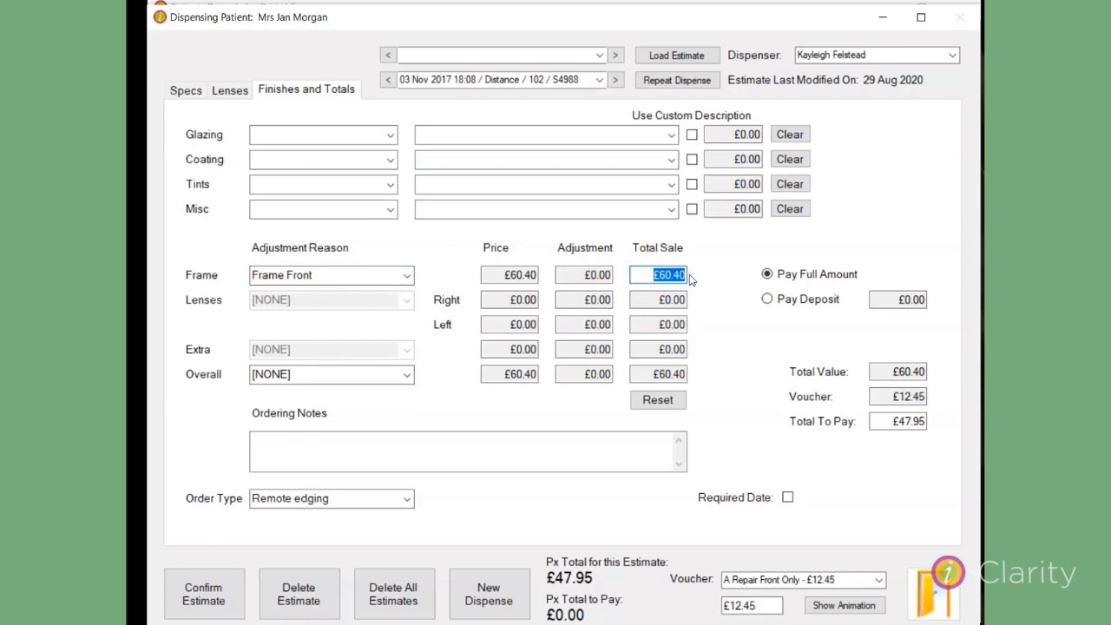
key(BackSpace)
text(20.)
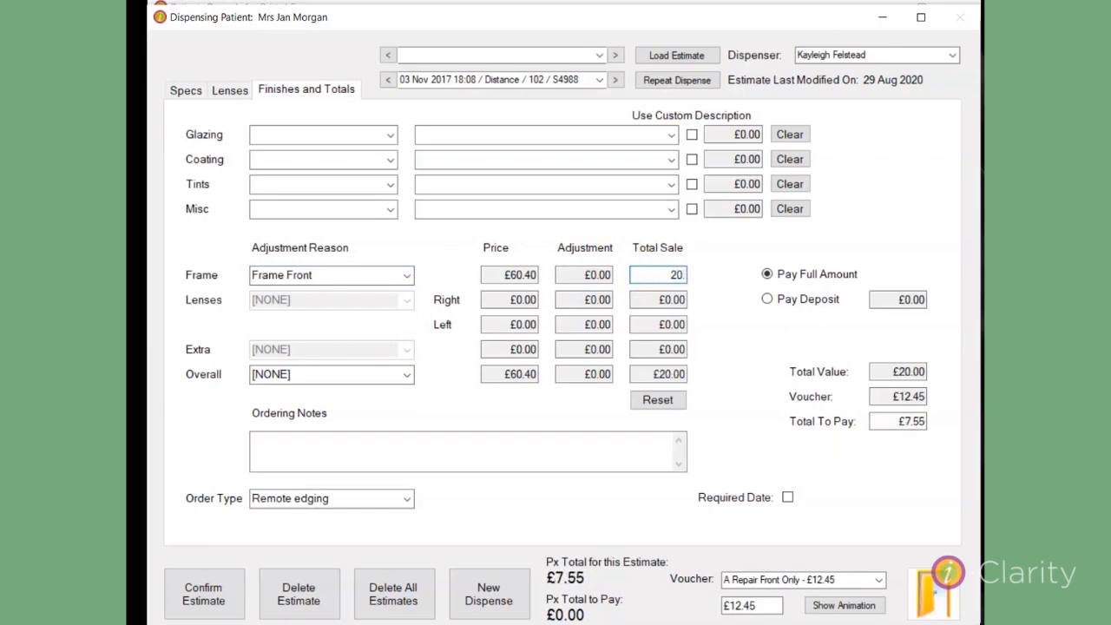
text(00)
click(768, 350)
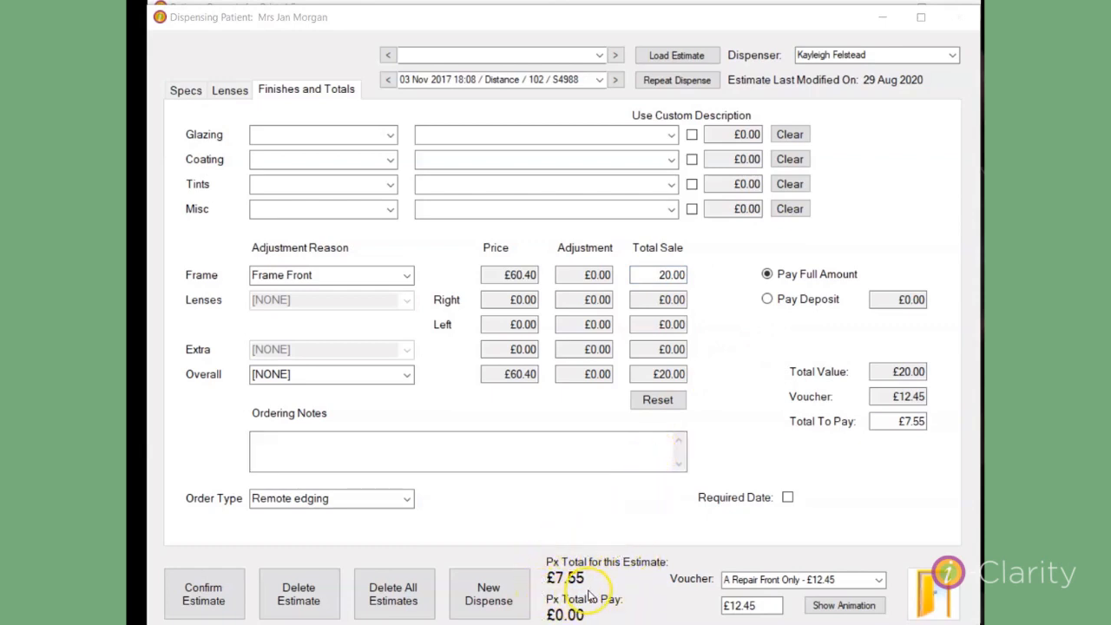
Set the frame's total sale to 12.45 to match the repair voucher.
click(646, 275)
text(1)
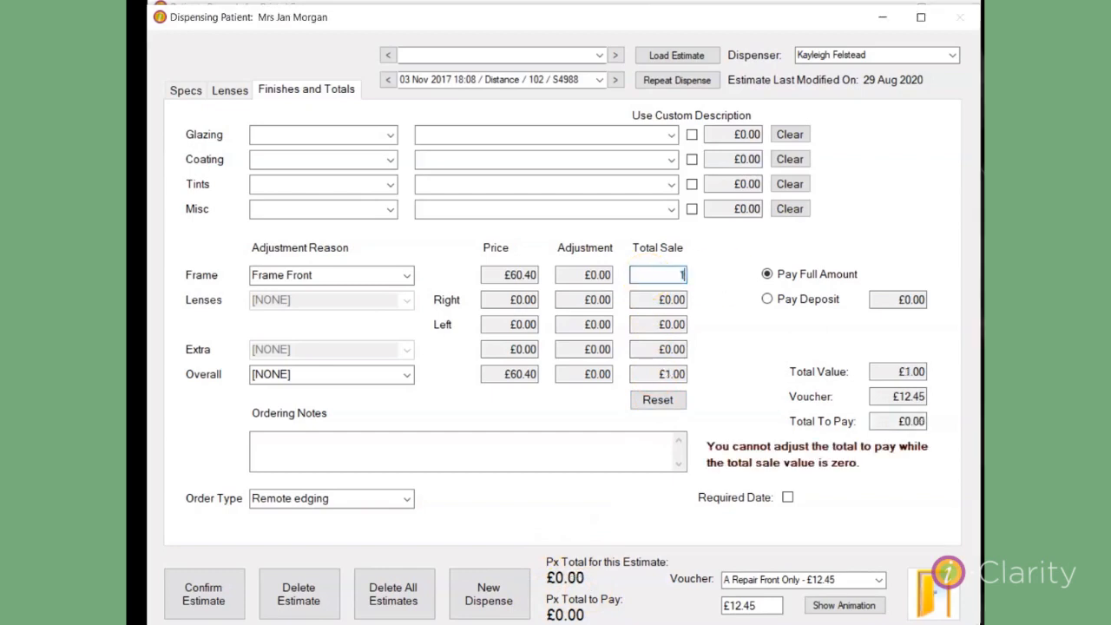
text(2.45)
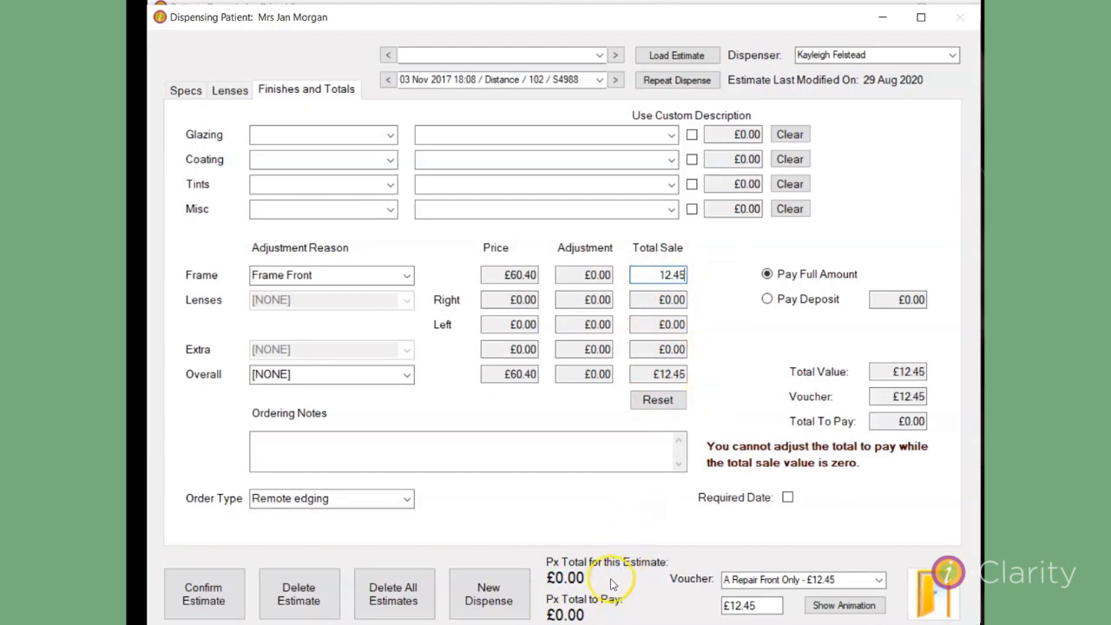
Start a new dispense with the Frame Solder item in size and colour n/a, and change its description to Frame Solder-dun 124 col 5.
click(529, 587)
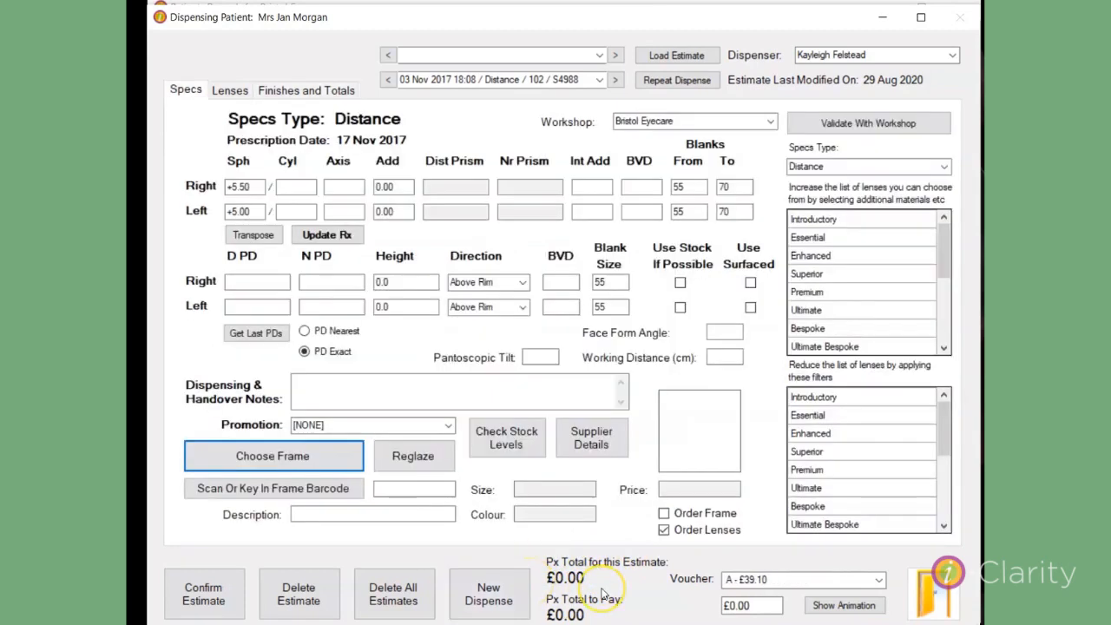
click(306, 457)
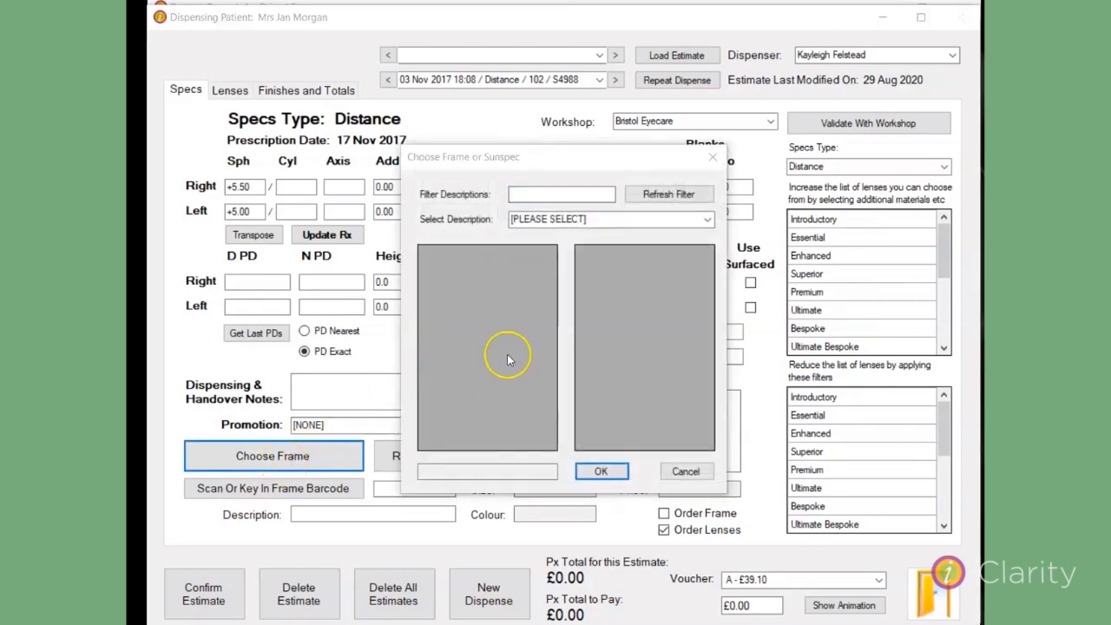
click(525, 195)
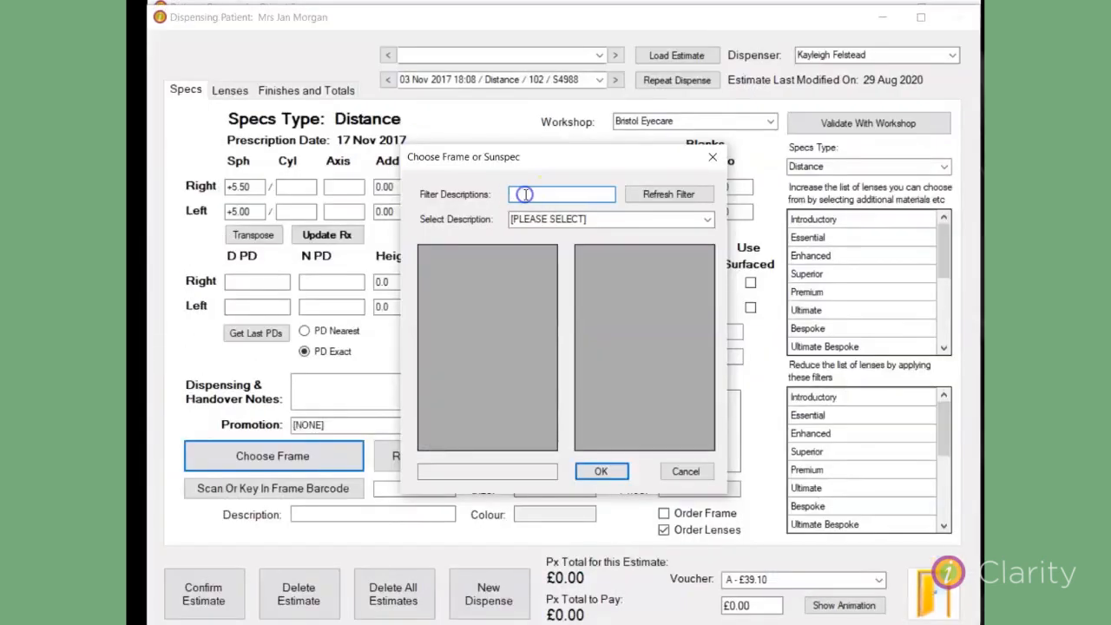
text(sold)
click(631, 196)
click(704, 219)
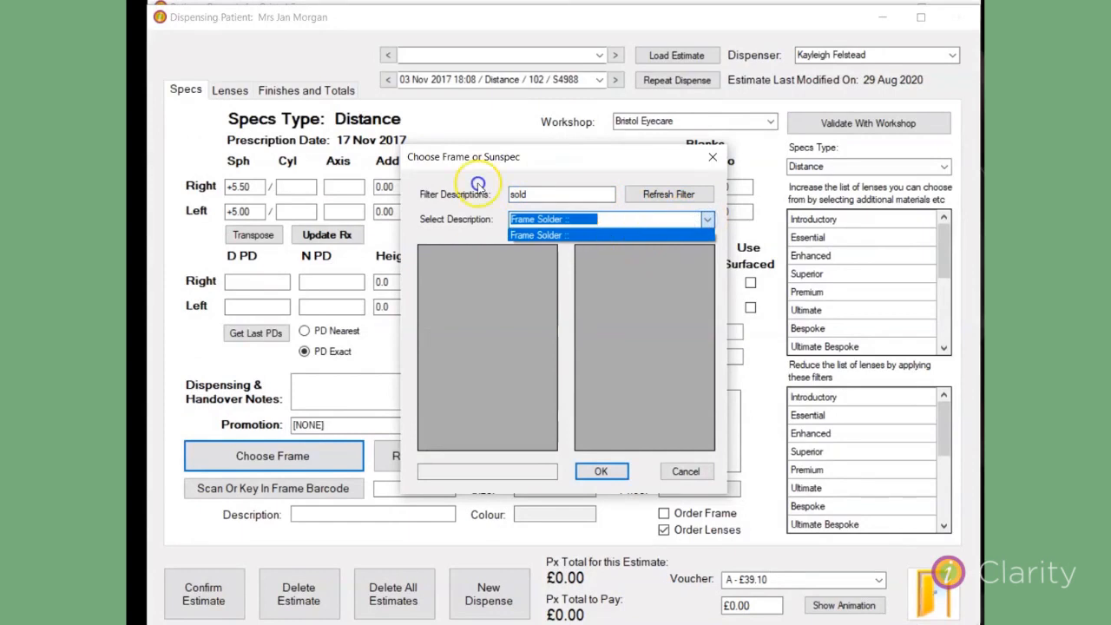
click(612, 234)
click(504, 256)
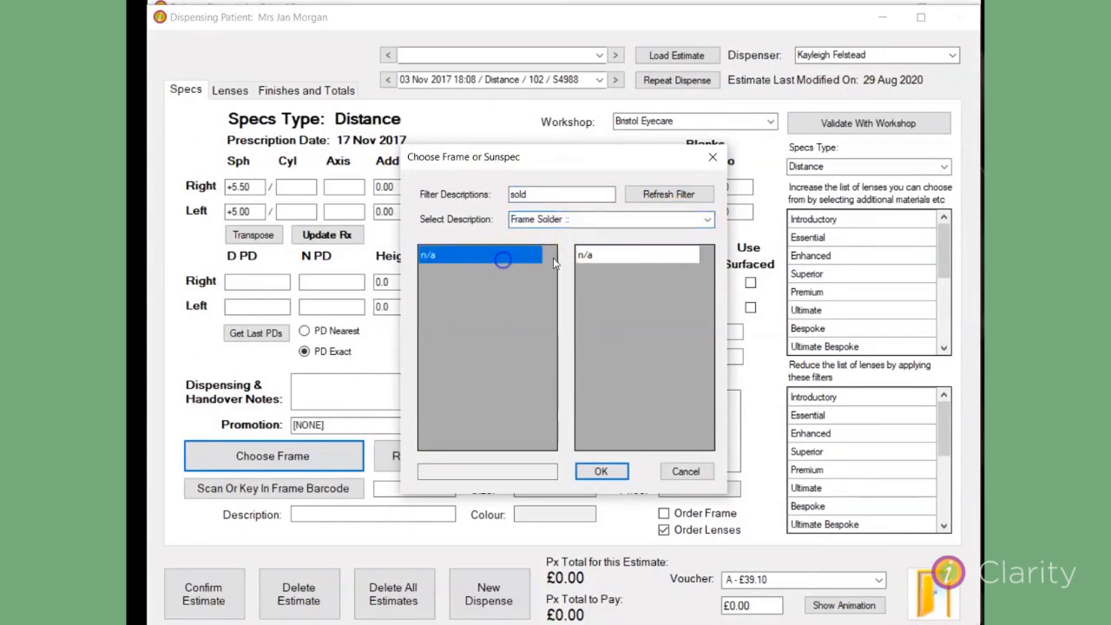
click(618, 260)
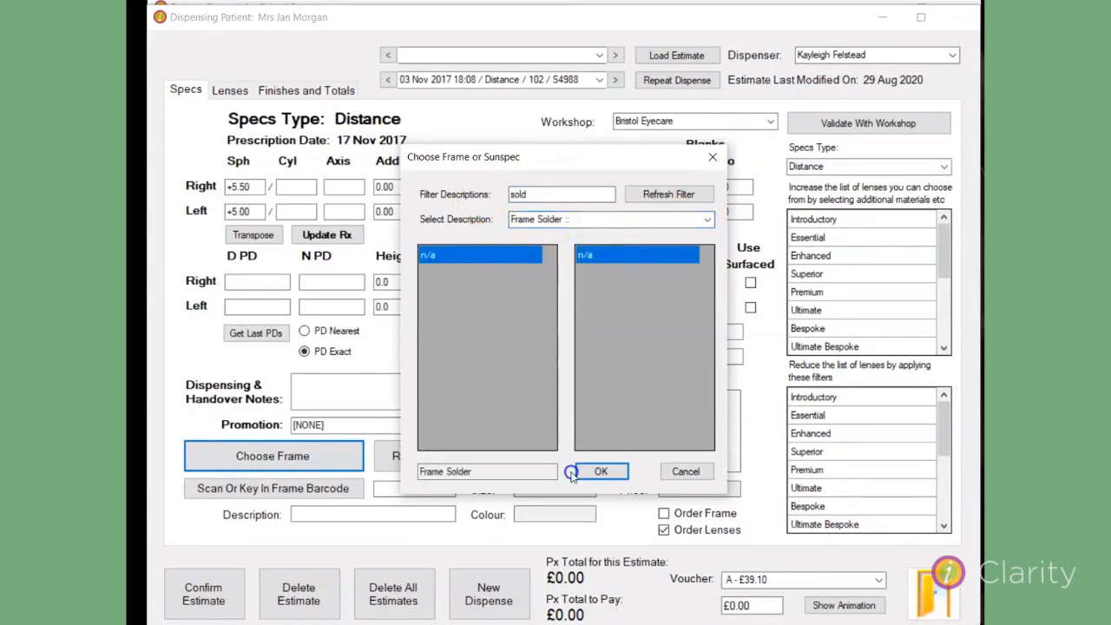
click(597, 470)
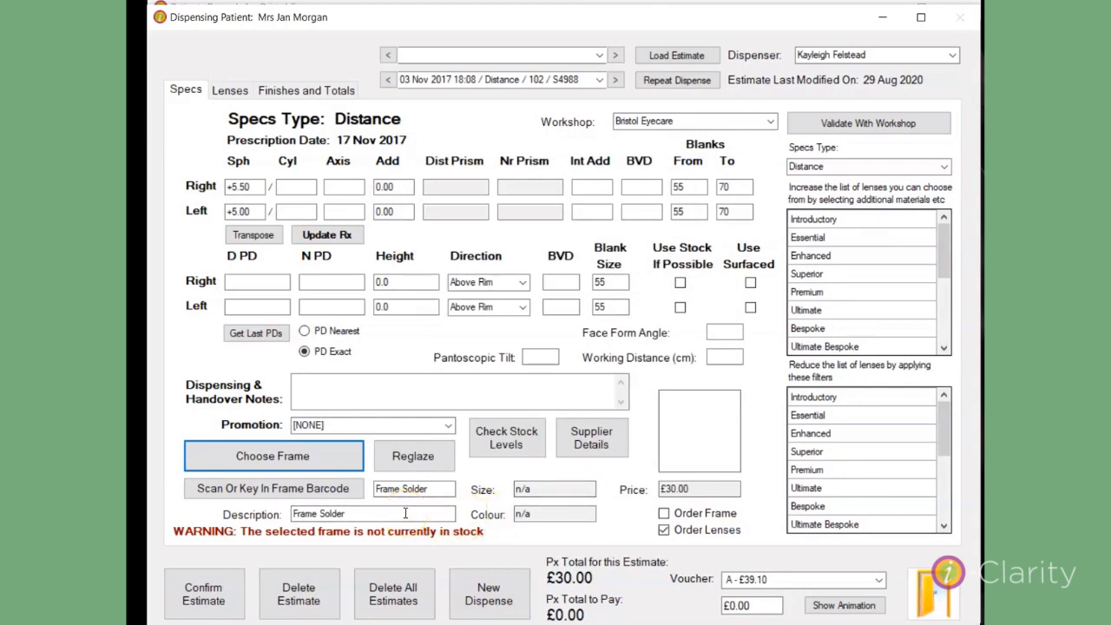
click(354, 512)
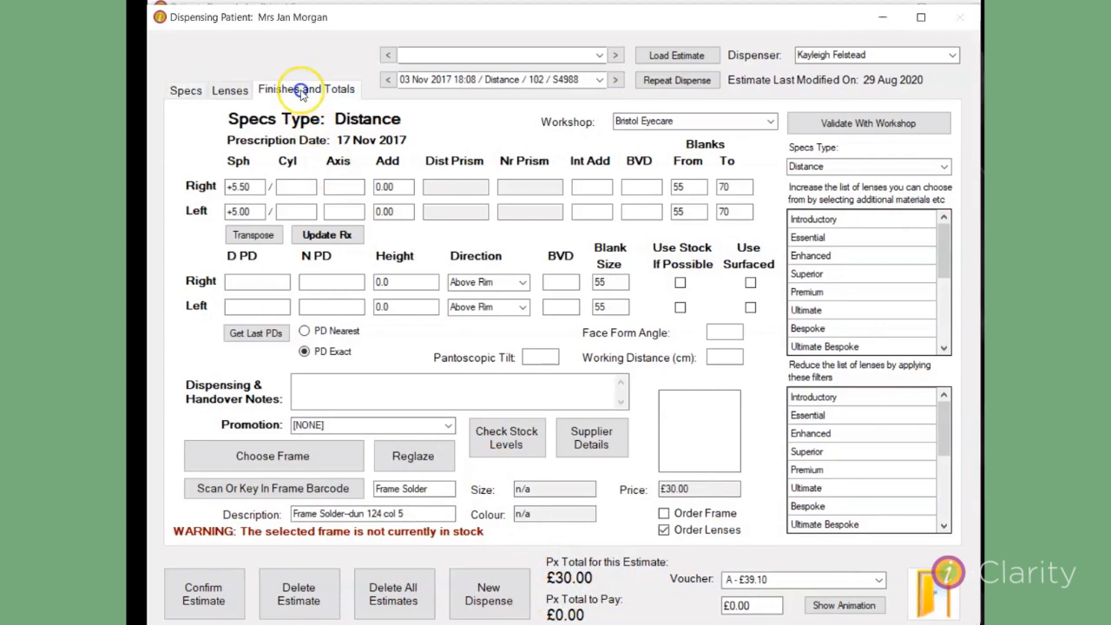
Set the frame's adjustment reason to Frame Repair and its total sale to 15.00.
click(300, 90)
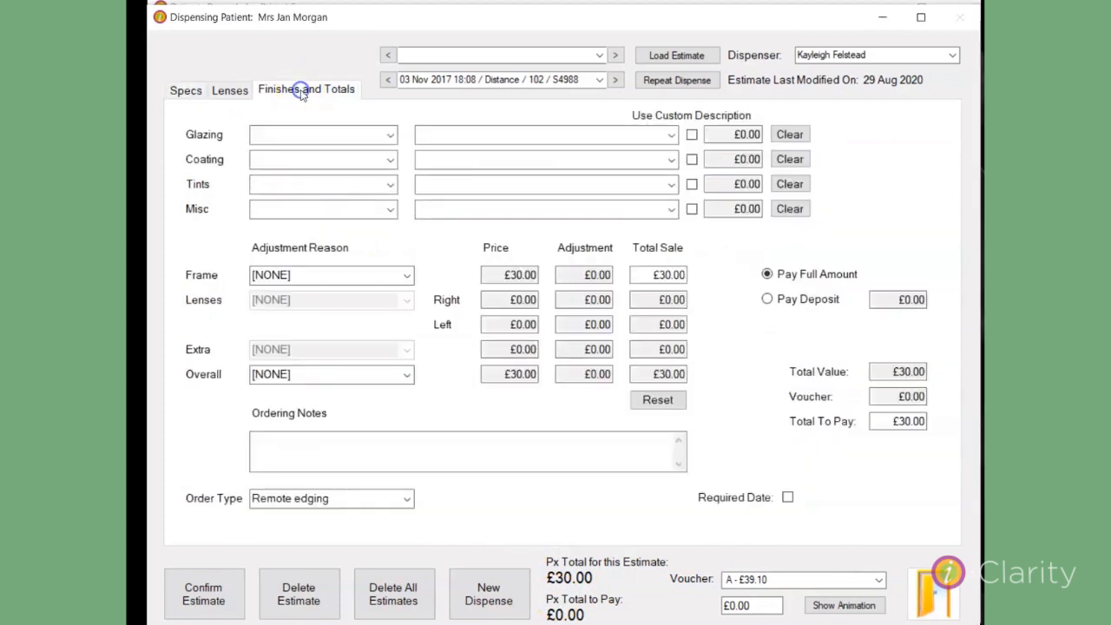
click(408, 276)
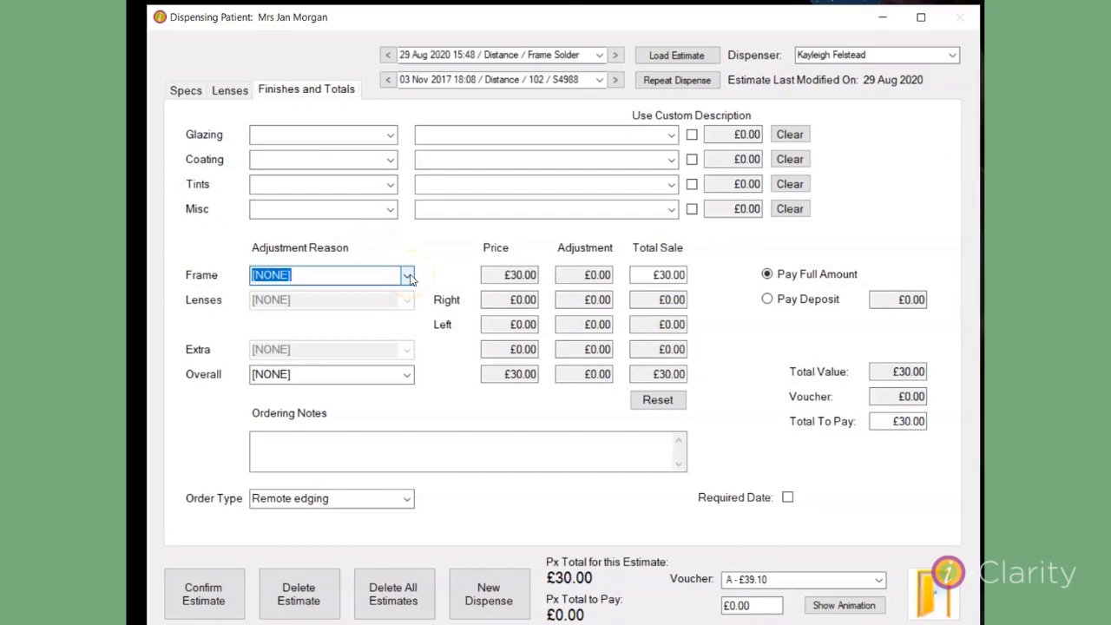
click(316, 375)
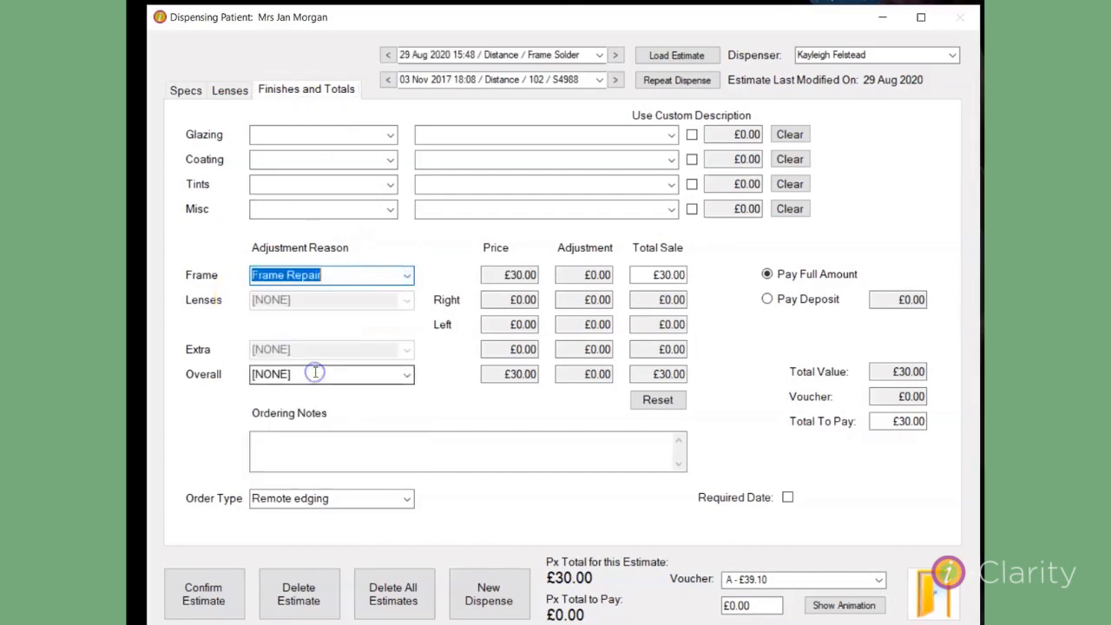
click(641, 274)
text(15)
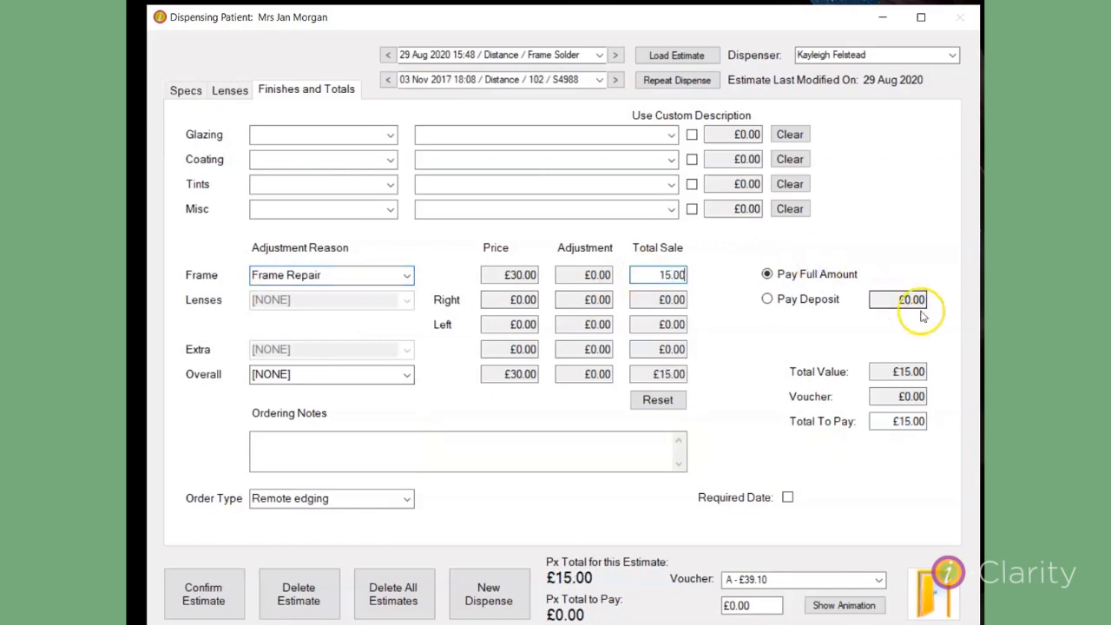